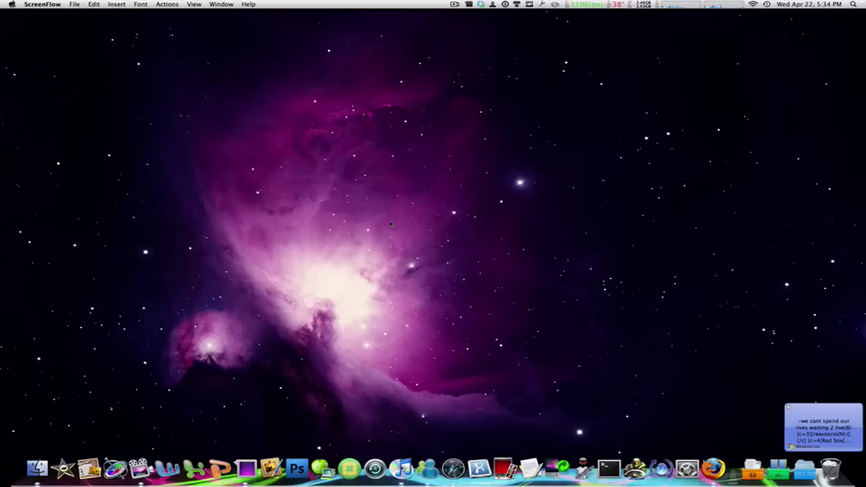
Open Word, enter the sample text "Sg bdgbsb" in the blank document, and request closing the document.
left_click(166, 467)
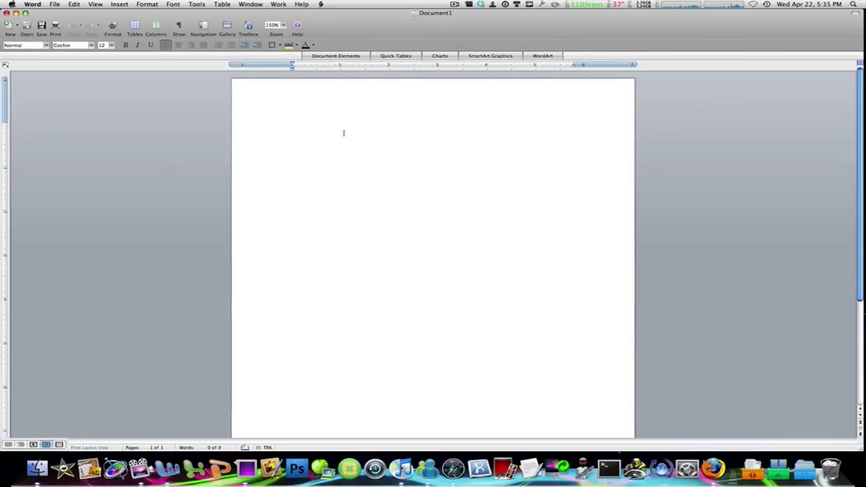
type("g bdgbsb")
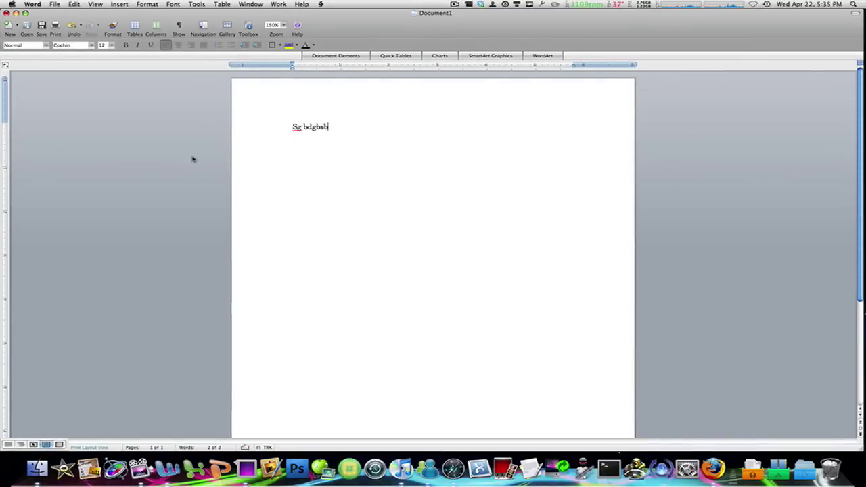
key("super+w")
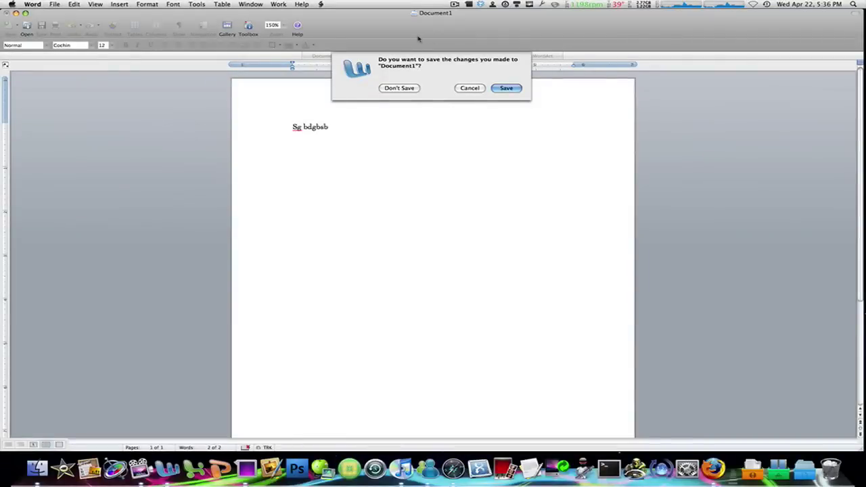
Switch to System Preferences and open the keyboard shortcut settings under Keyboard & Mouse.
left_click(687, 467)
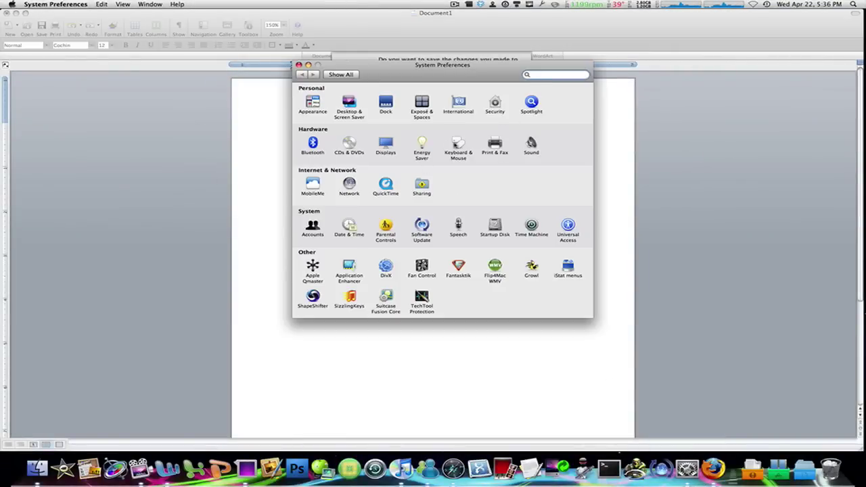
left_click(458, 145)
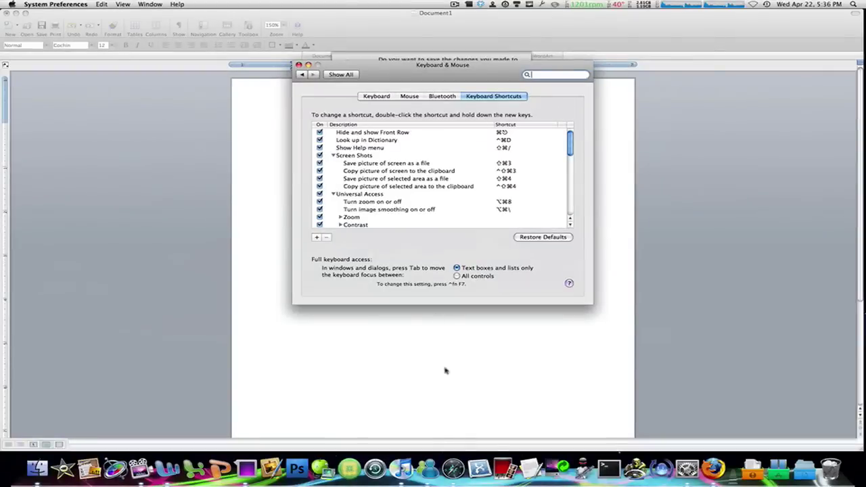
Switch to Safari and move the keyboard focus to the address field.
left_click(453, 468)
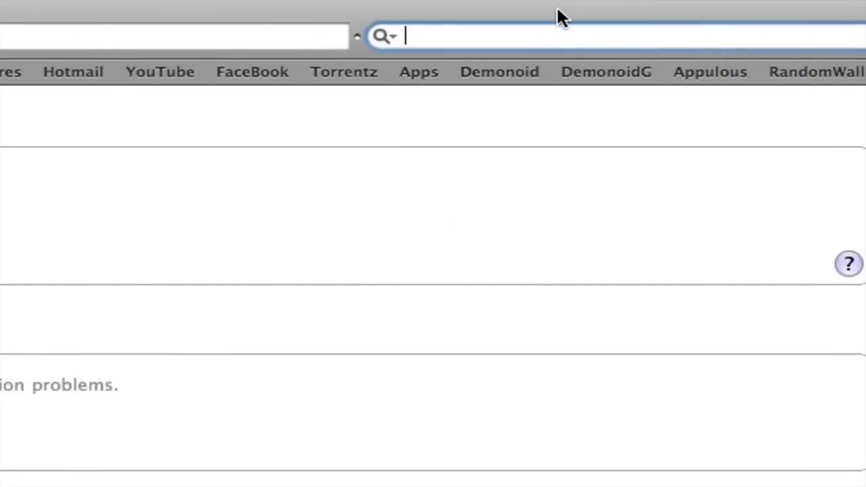
key("super+l")
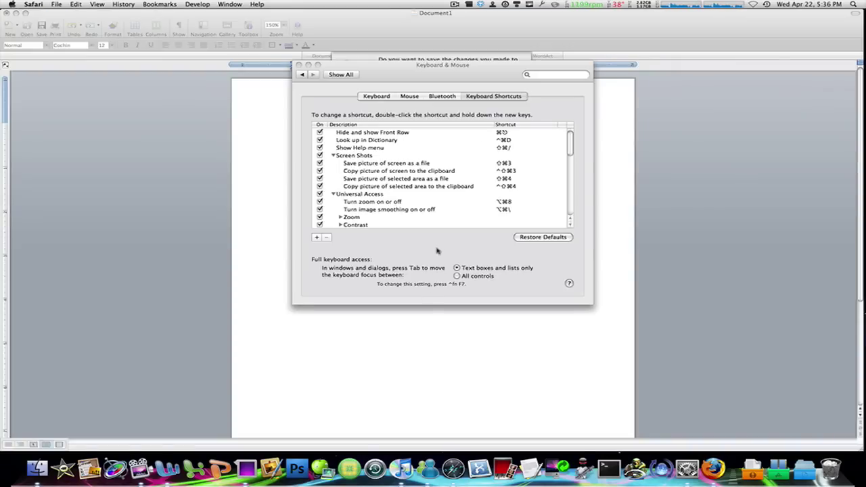
Return to System Preferences, set full keyboard access to All controls, and quit System Preferences.
left_click(437, 248)
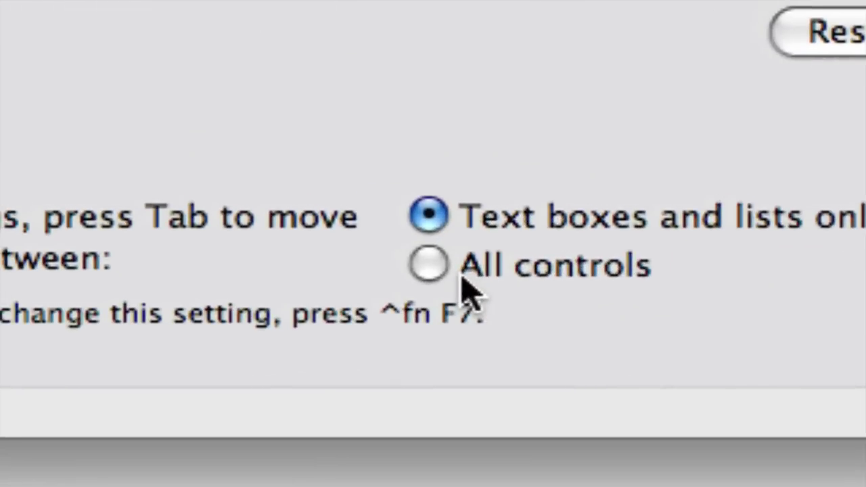
left_click(462, 274)
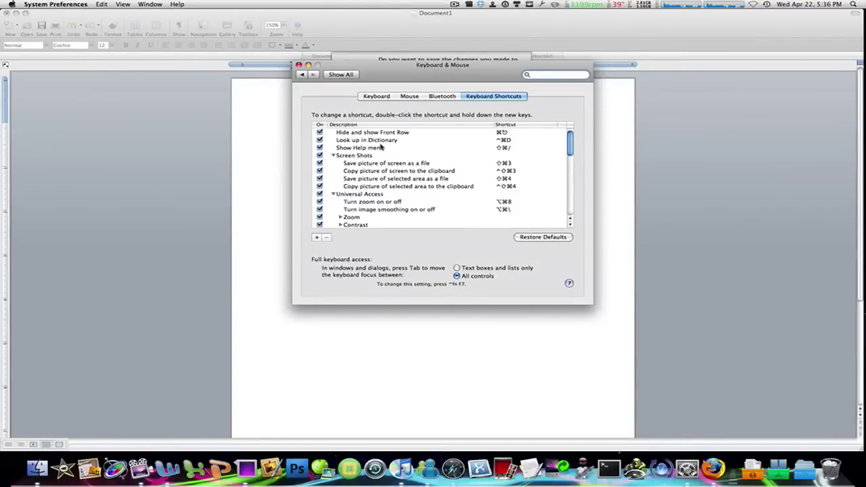
key("cmd+q")
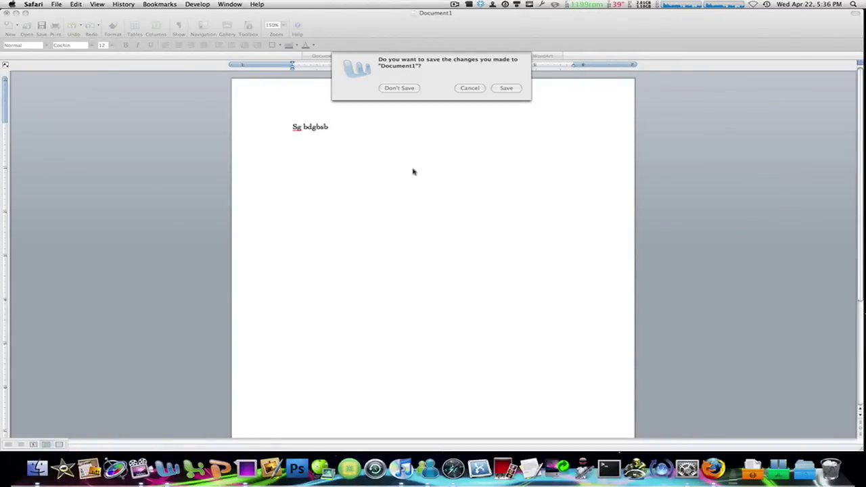
Return to Word, cancel the pending save prompt, and request closing Document1 again.
left_click(412, 170)
left_click(467, 87)
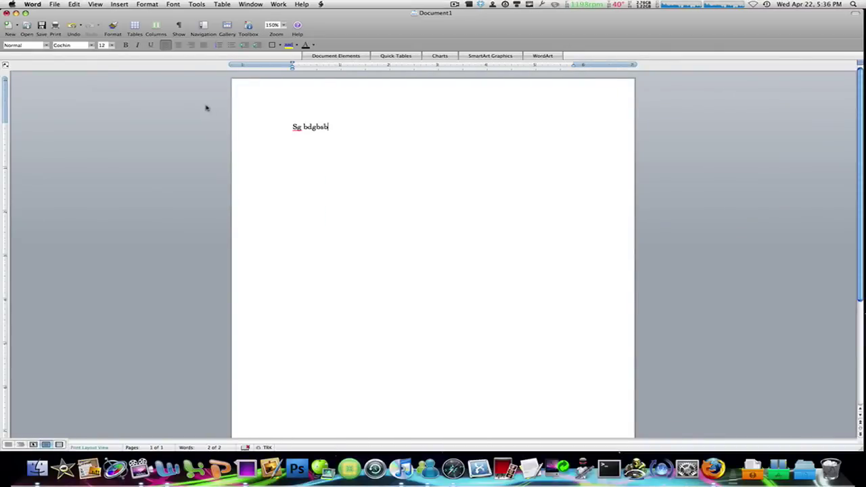
key("super+w")
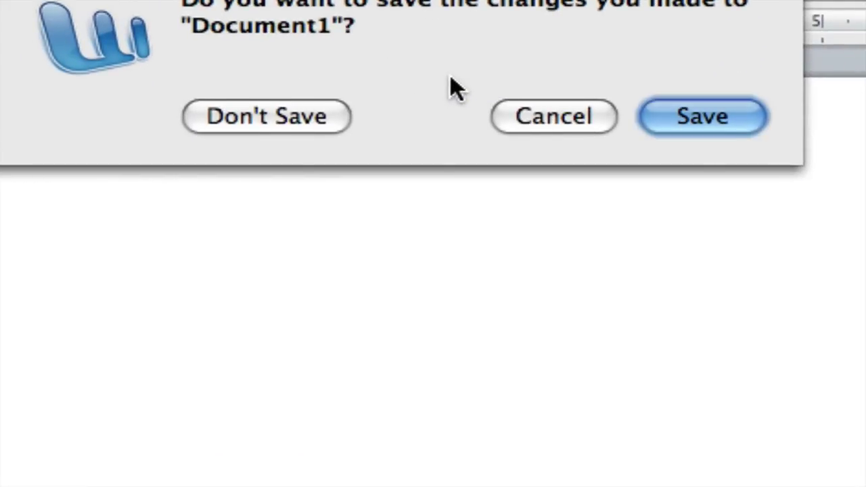
Cycle the keyboard focus through the save prompt's options and choose Don't Save to discard Document1.
key("Tab")
key("Tab")
key("Tab")
key("Tab")
key("Tab")
key("Tab")
key("Tab")
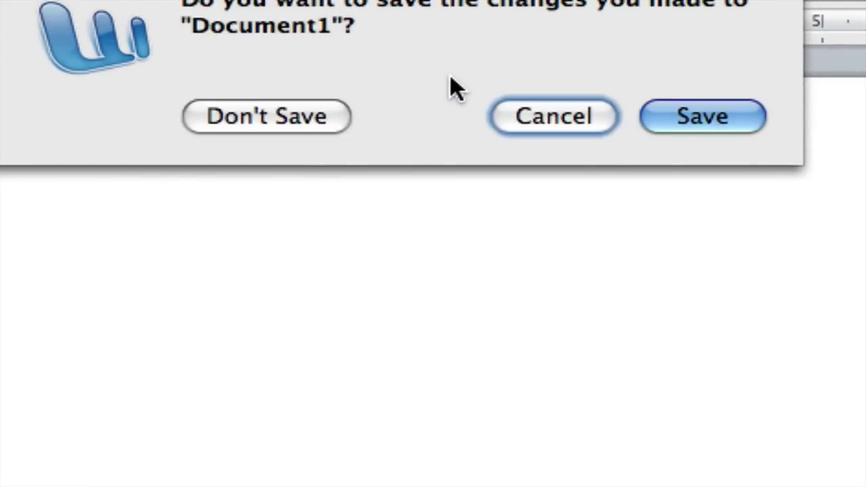
key("Tab")
key("Tab")
key("Tab")
key("Tab")
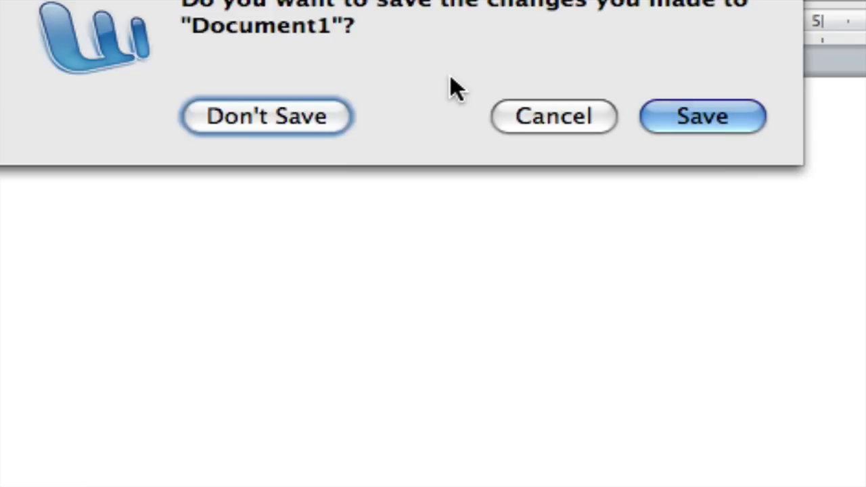
key("Tab")
key("Tab")
key("Tab")
key("space")
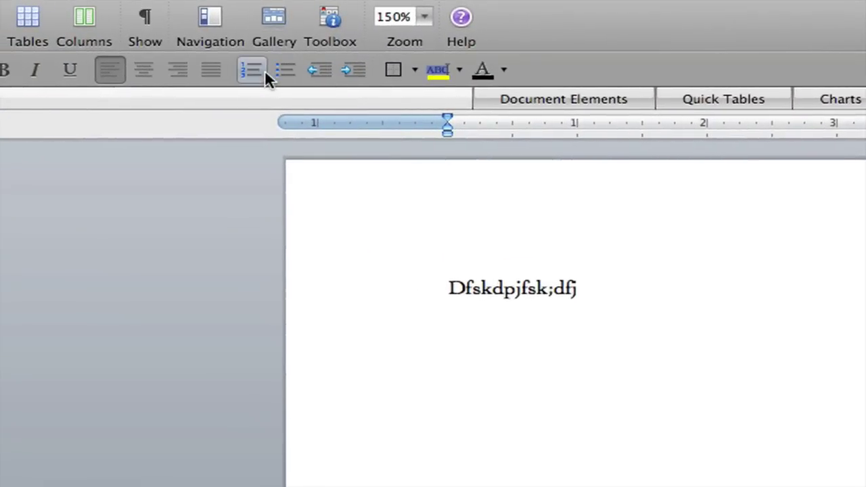
Close Document2 and discard its changes by moving the keyboard focus to Don't Save in the save prompt.
key("super+w")
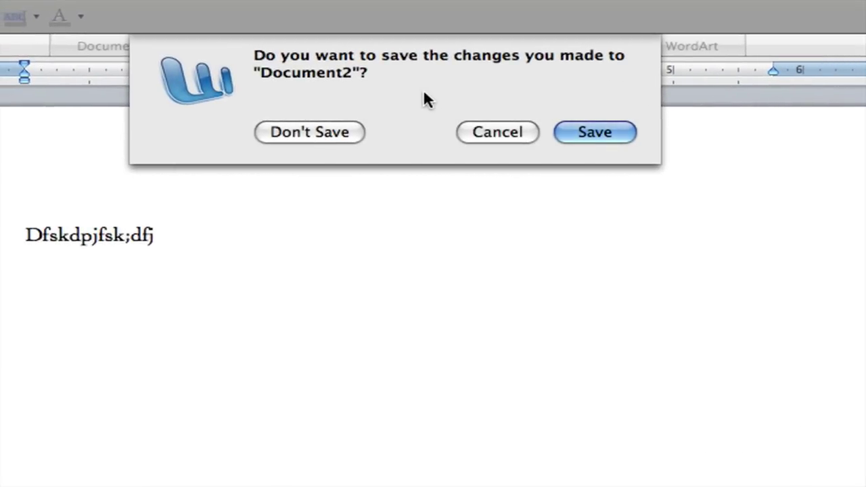
key("Tab")
key("Tab")
key("Tab")
key("Tab")
key("Tab")
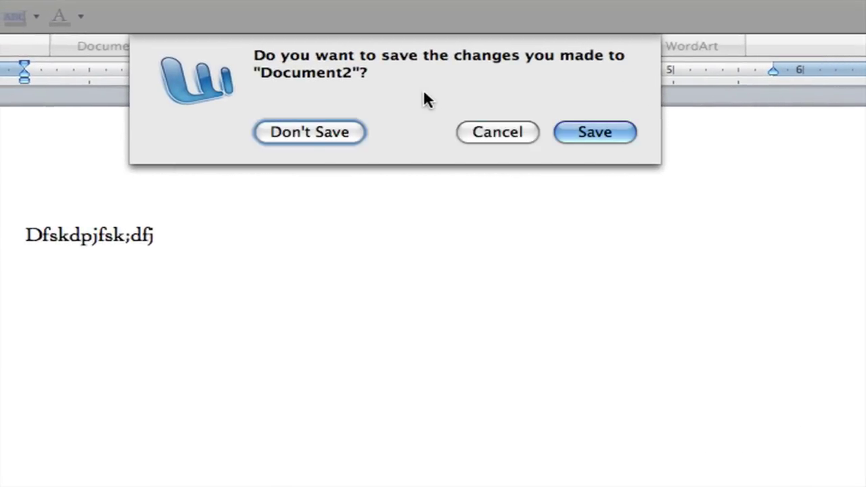
key("Tab")
key("Tab")
key("Tab")
key("Tab")
key("Tab")
key("Tab")
key("space")
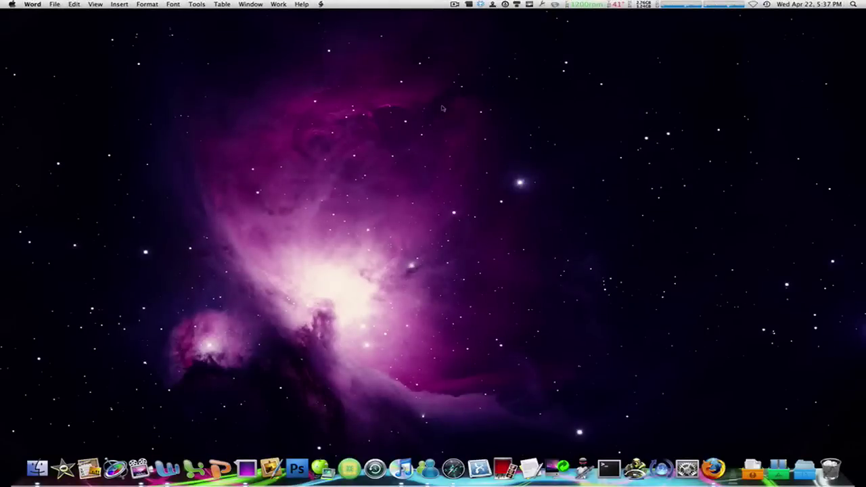